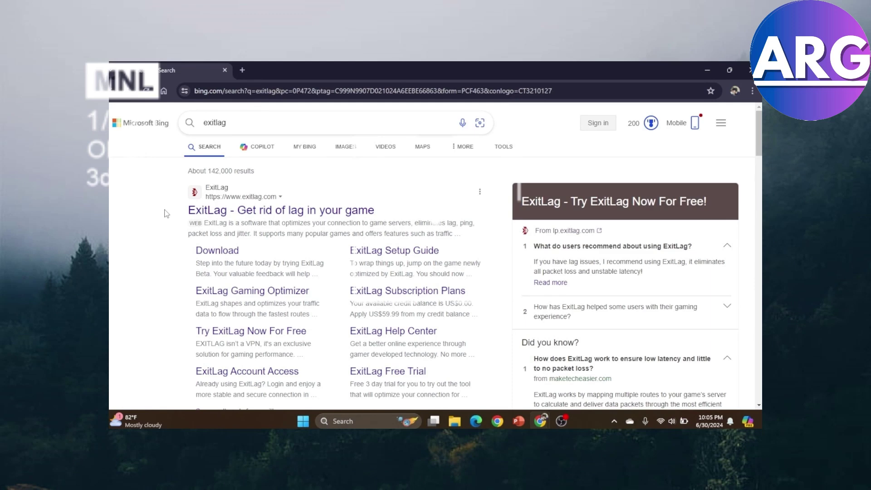
Open the 'ExitLag - Get rid of lag in your game' Bing result to reach exitlag.com
left_click(211, 211)
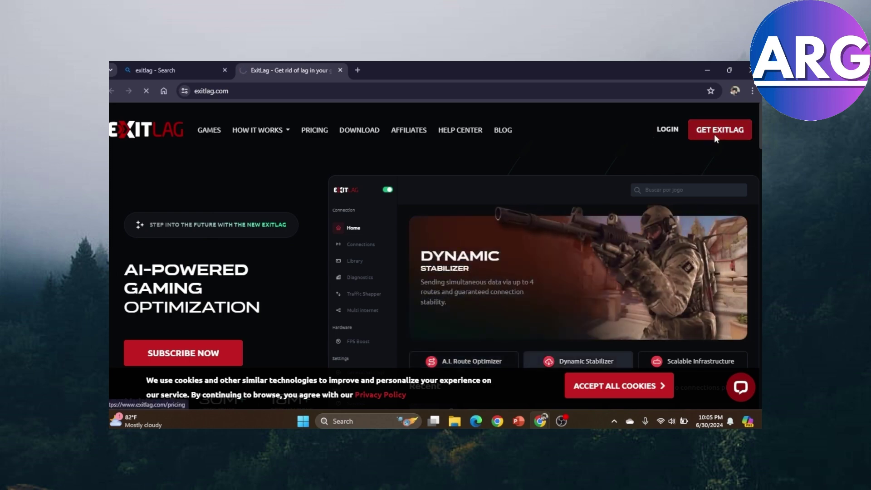
Review the ExitLag pricing plans, then open the 'Trial - ExitLag' search result
left_click(714, 134)
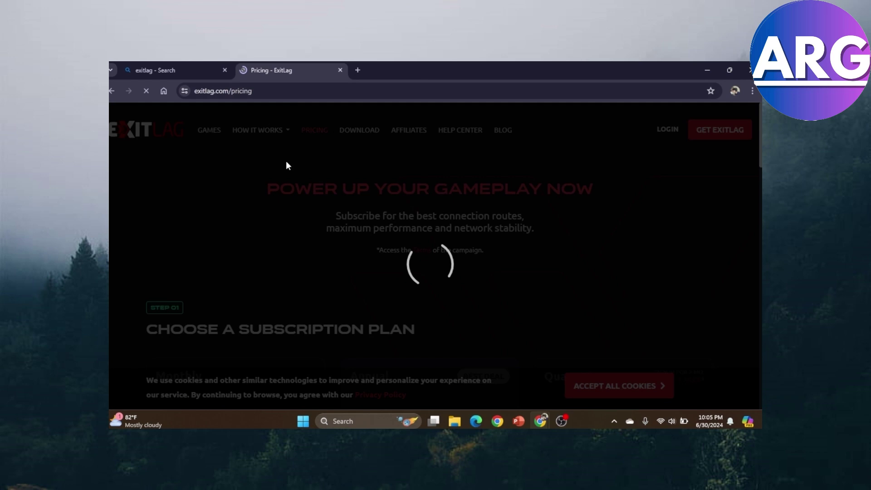
scroll(428, 228, "down", 1)
scroll(428, 228, "down", 1)
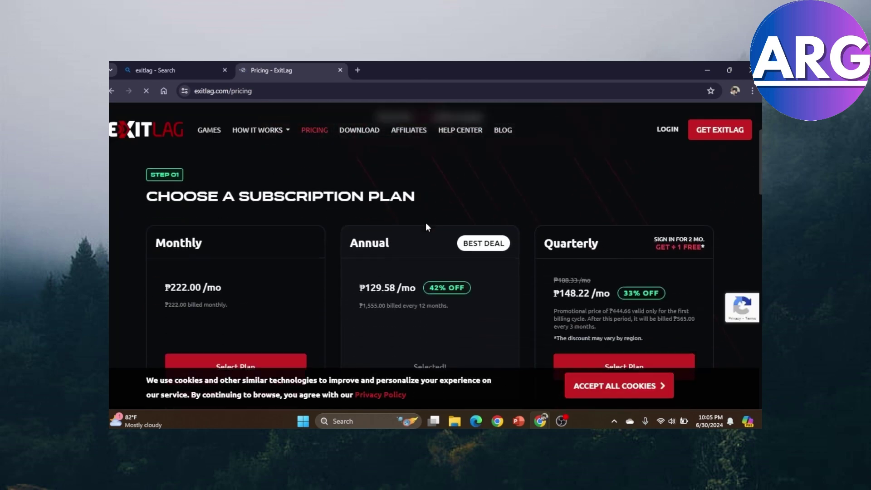
scroll(427, 227, "down", 1)
scroll(427, 227, "down", 1)
scroll(426, 226, "up", 3)
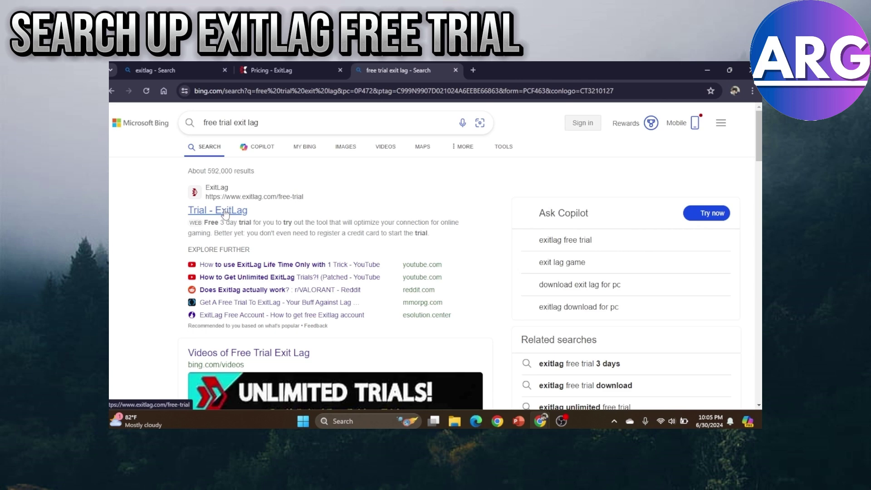
left_click(225, 211)
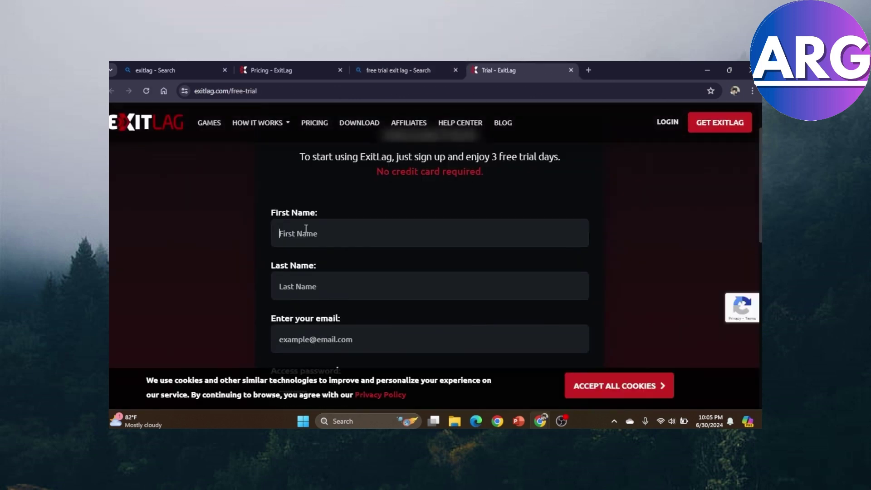
Submit the trial form with name, email and password, accepting the Terms of Service
left_click(306, 229)
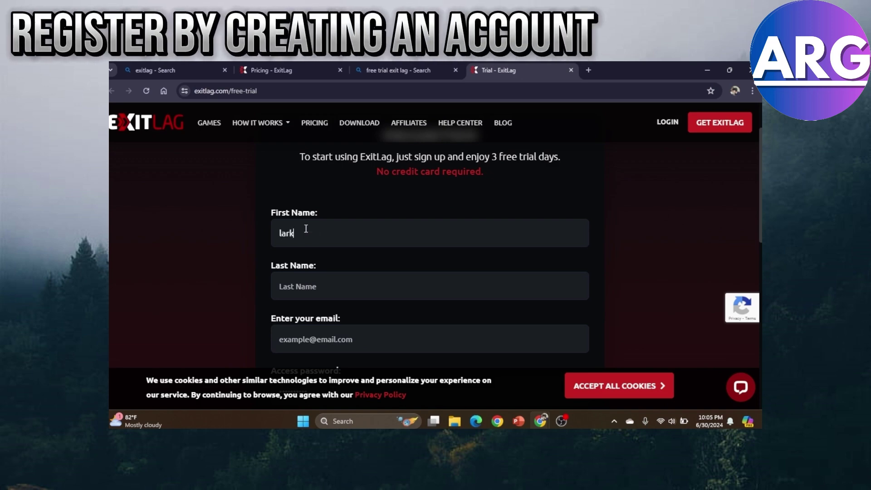
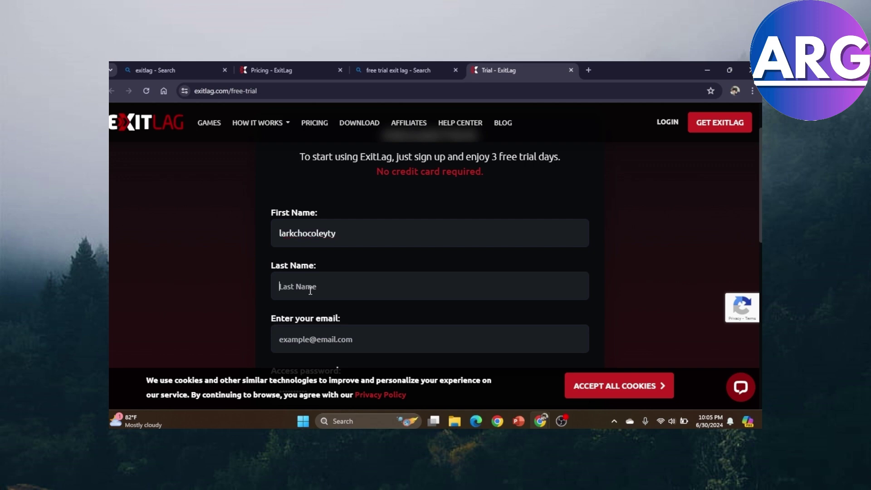
scroll(311, 290, "down", 1)
left_click(310, 290)
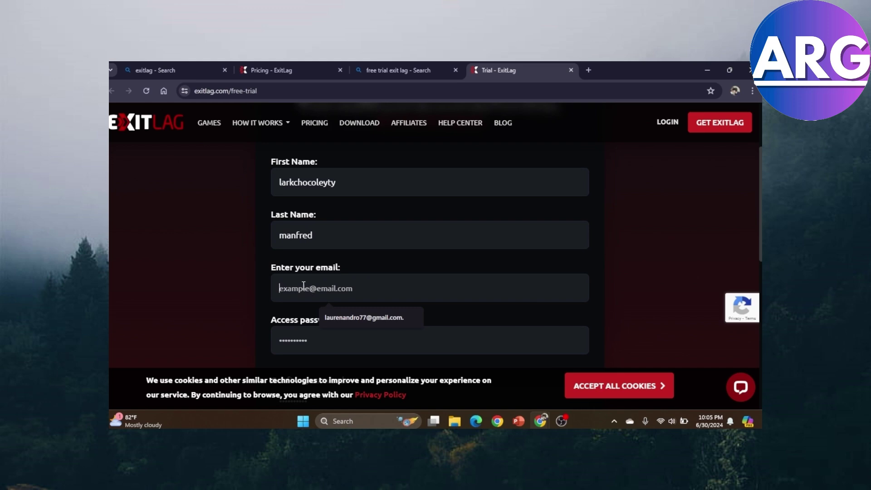
type("lau")
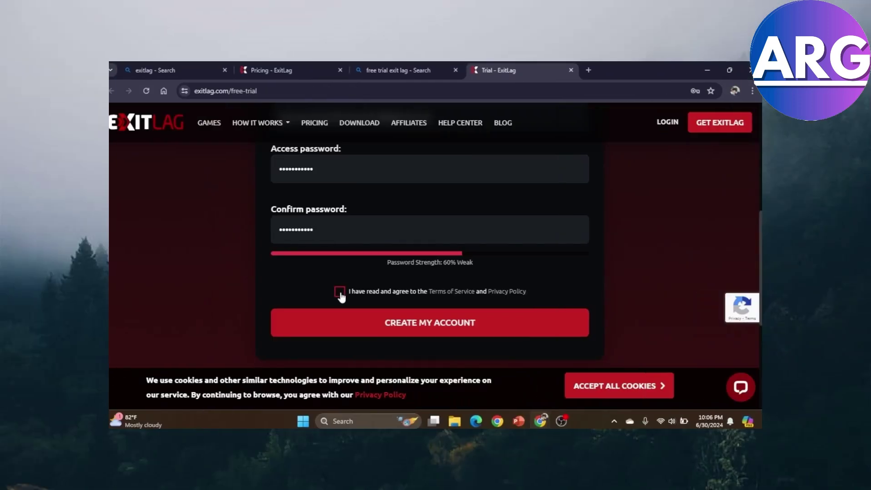
left_click(339, 292)
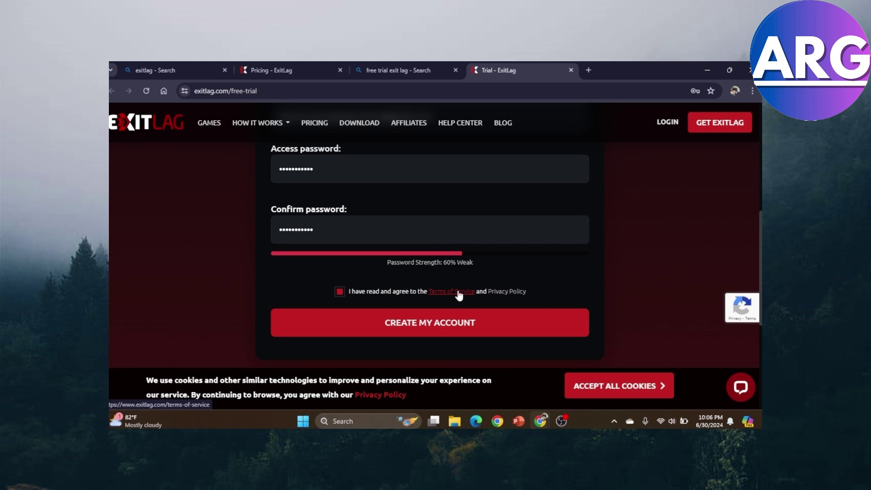
left_click(376, 330)
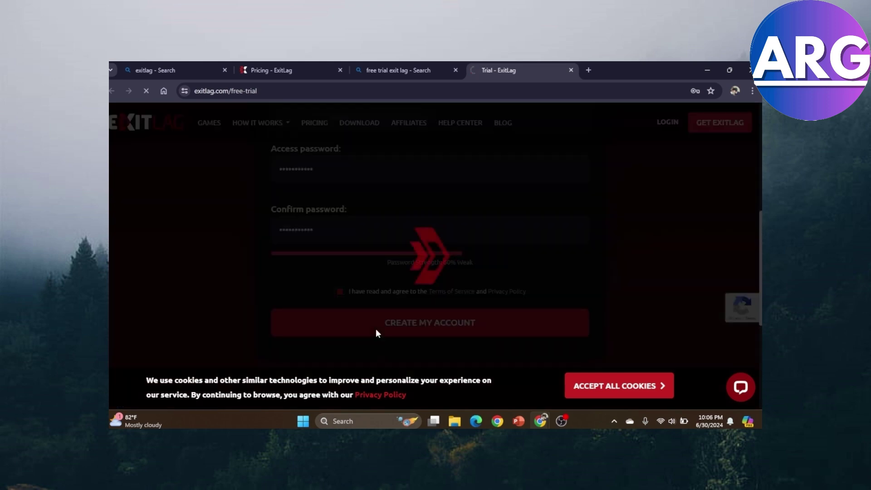
scroll(415, 295, "down", 1)
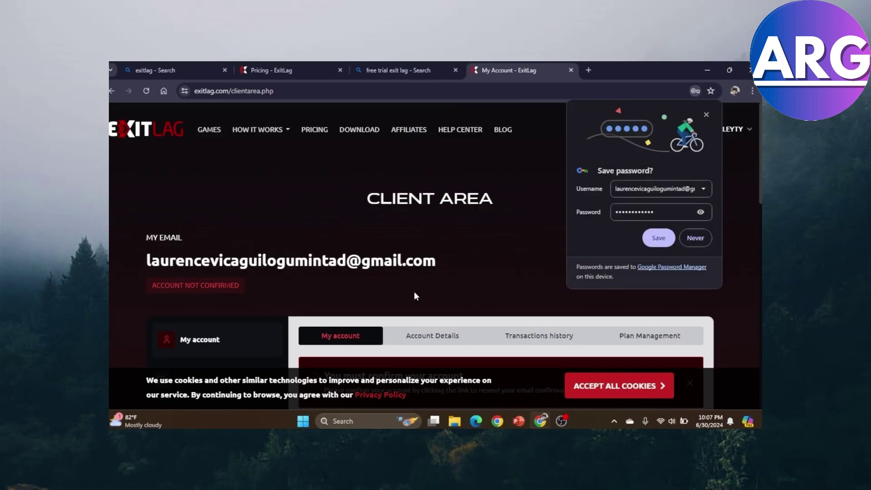
Decline Chrome's offer to save the new ExitLag account password
left_click(696, 239)
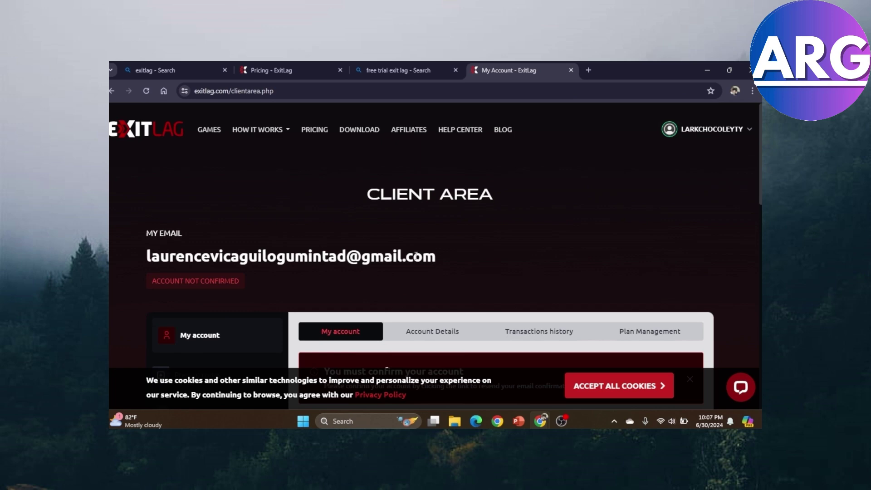
scroll(391, 312, "down", 4)
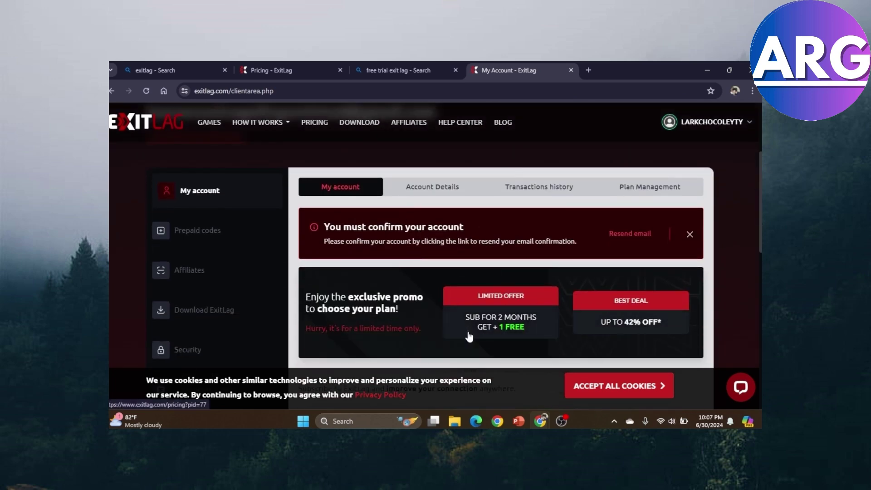
scroll(408, 238, "up", 2)
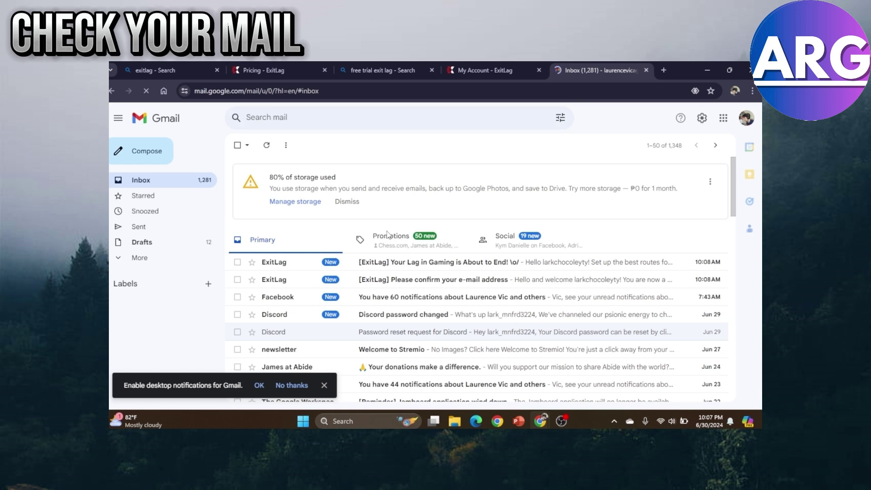
Open the '[ExitLag] Your Lag in Gaming is About to End!' email in Gmail
left_click(380, 265)
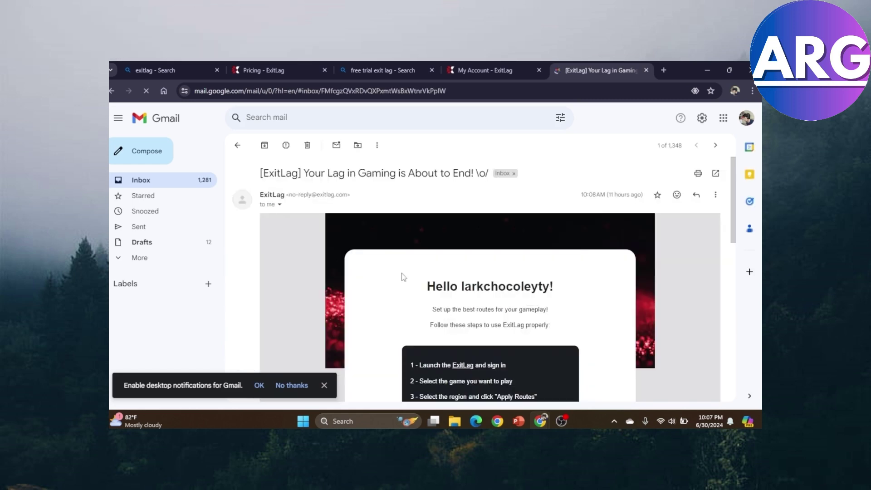
scroll(459, 283, "down", 3)
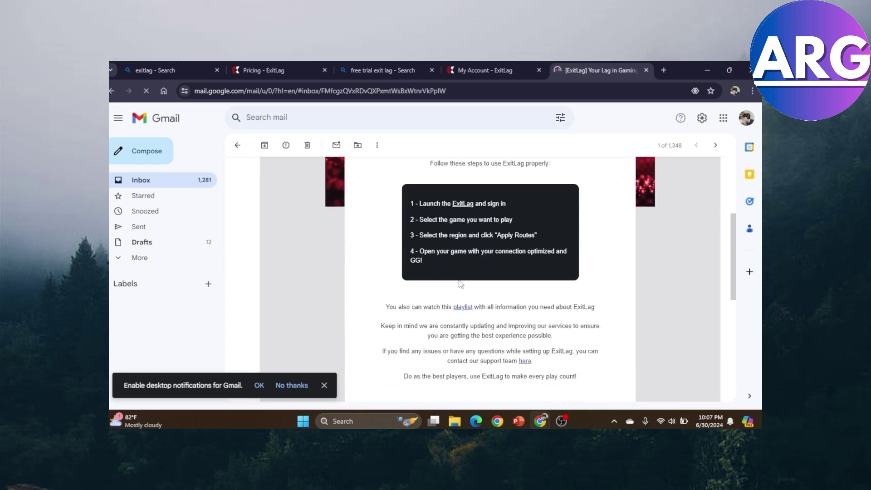
scroll(458, 284, "up", 1)
scroll(434, 282, "down", 1)
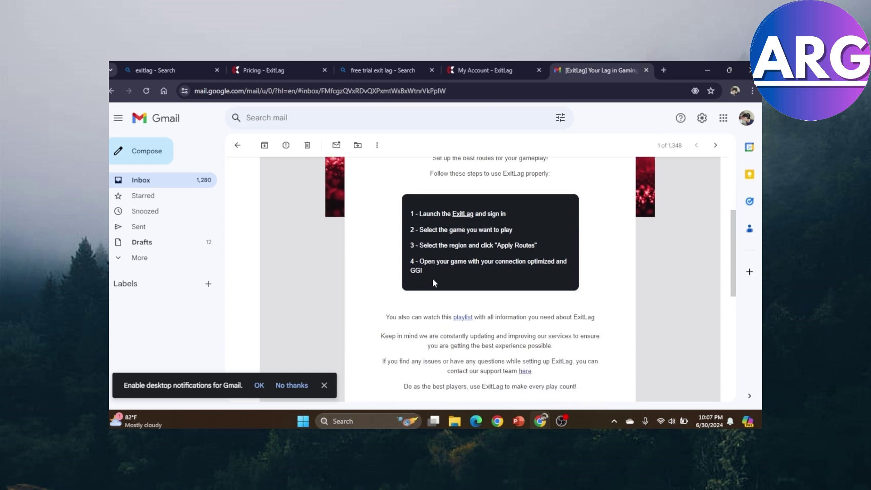
scroll(434, 282, "down", 1)
scroll(434, 283, "down", 1)
scroll(434, 282, "down", 1)
scroll(434, 282, "up", 1)
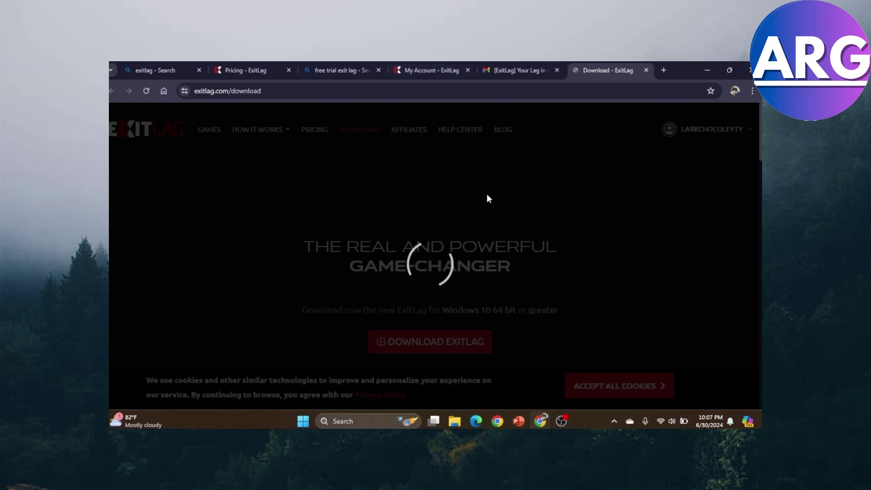
scroll(414, 299, "down", 2)
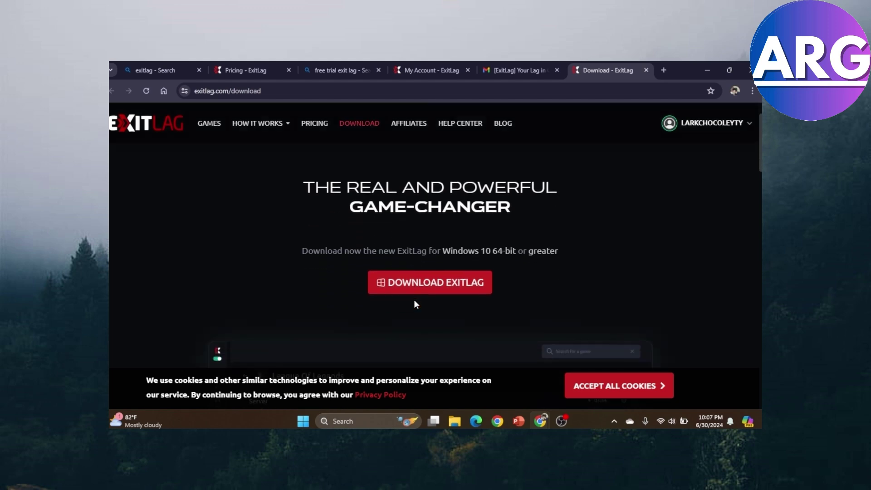
scroll(350, 290, "down", 2)
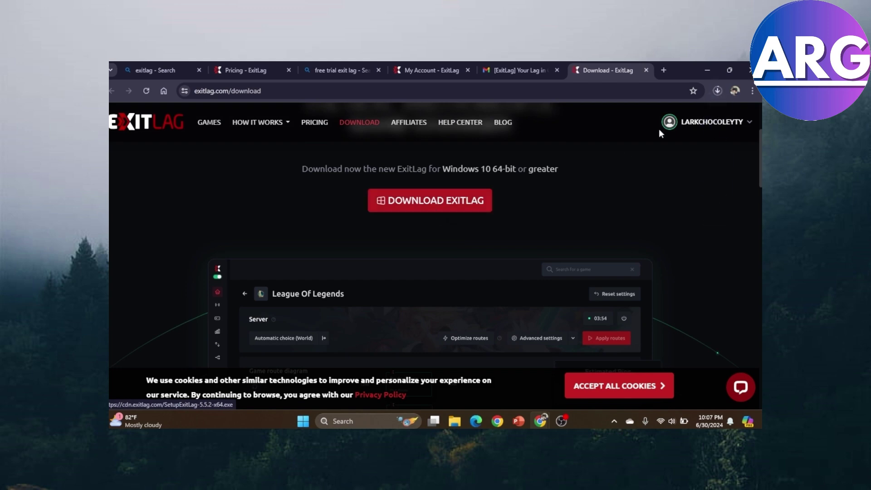
Download SetupExitLag-5.5.2-x64.exe and confirm the 69.4 MB file shows Done
left_click(720, 90)
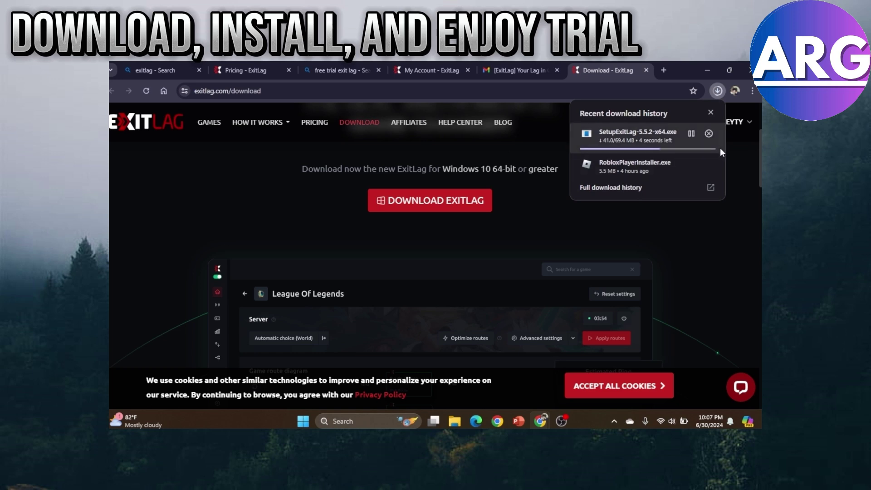
left_click(505, 142)
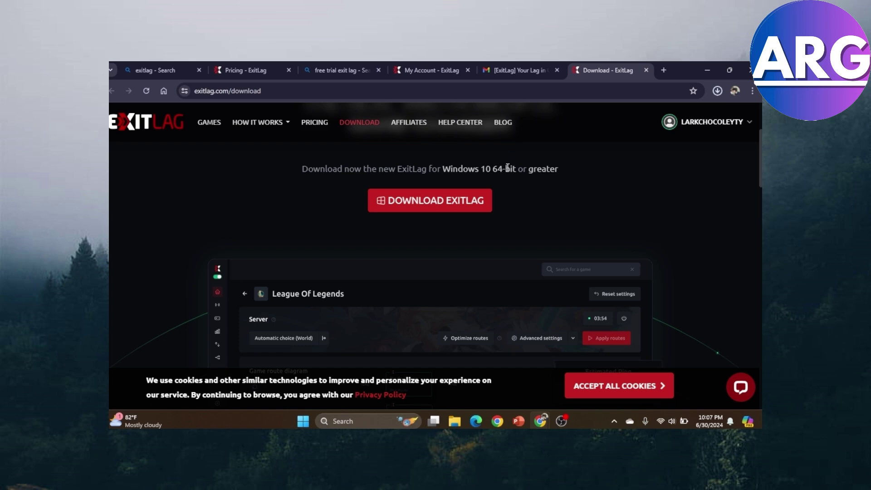
left_click(715, 90)
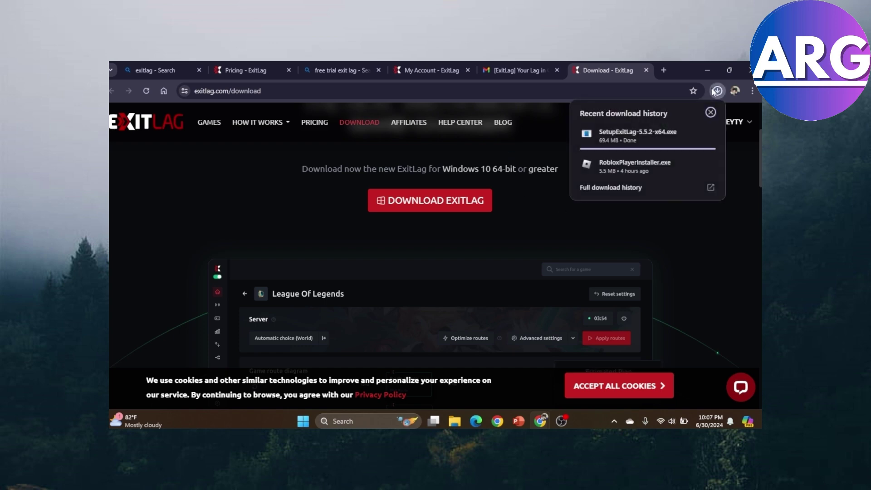